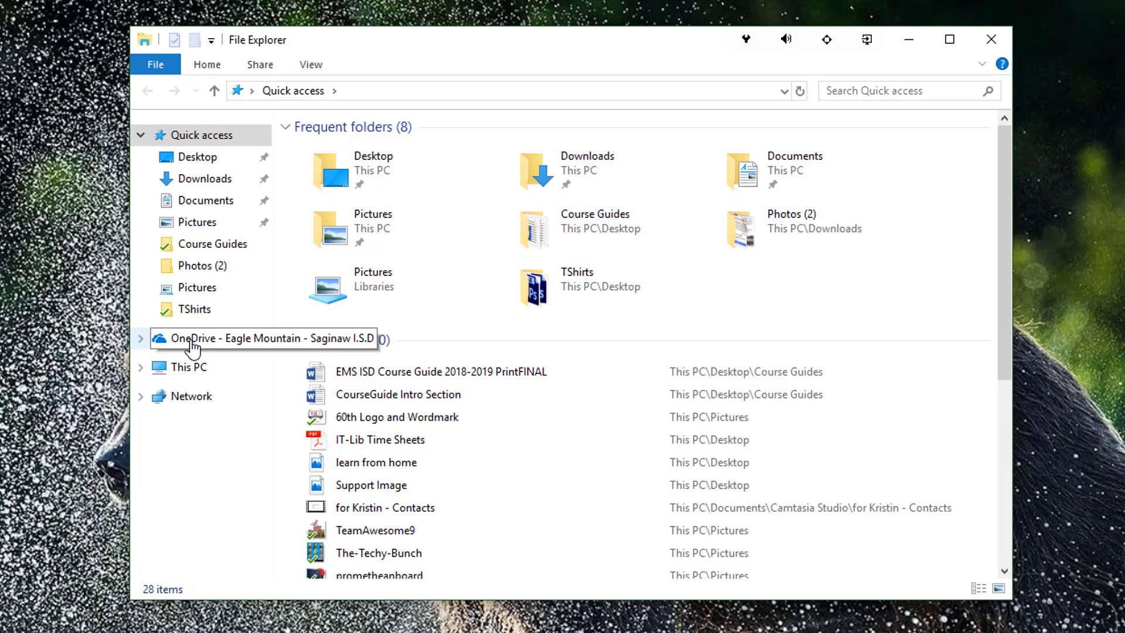
Step: Show the OneDrive - Eagle Mountain - Saginaw I.S.D folder's 128 items in File Explorer
left_click(192, 341)
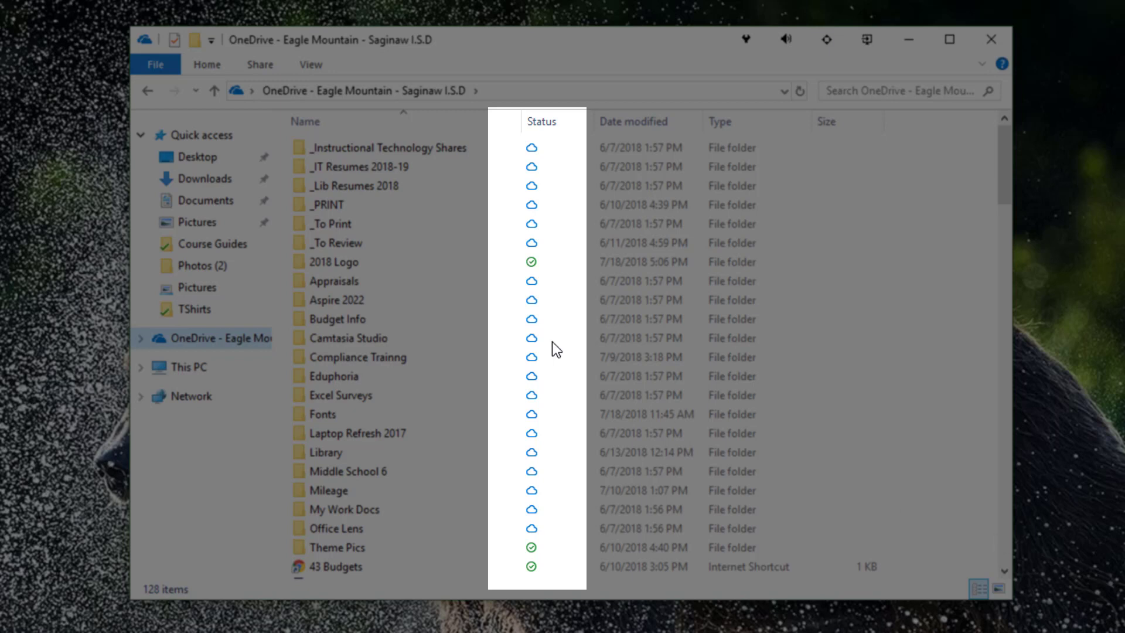
scroll(533, 383, "down", 4)
scroll(534, 383, "up", 4)
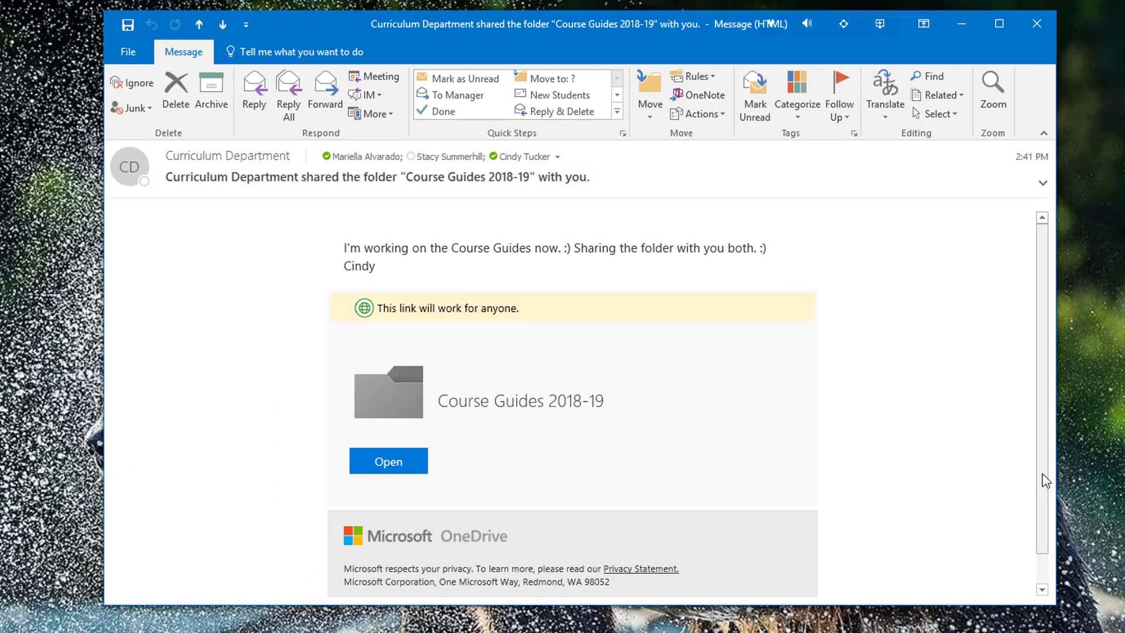
Step: Follow the sharing email's link to the empty Course Guides 2018-19 folder on OneDrive
left_click_drag(1046, 481, 1052, 554)
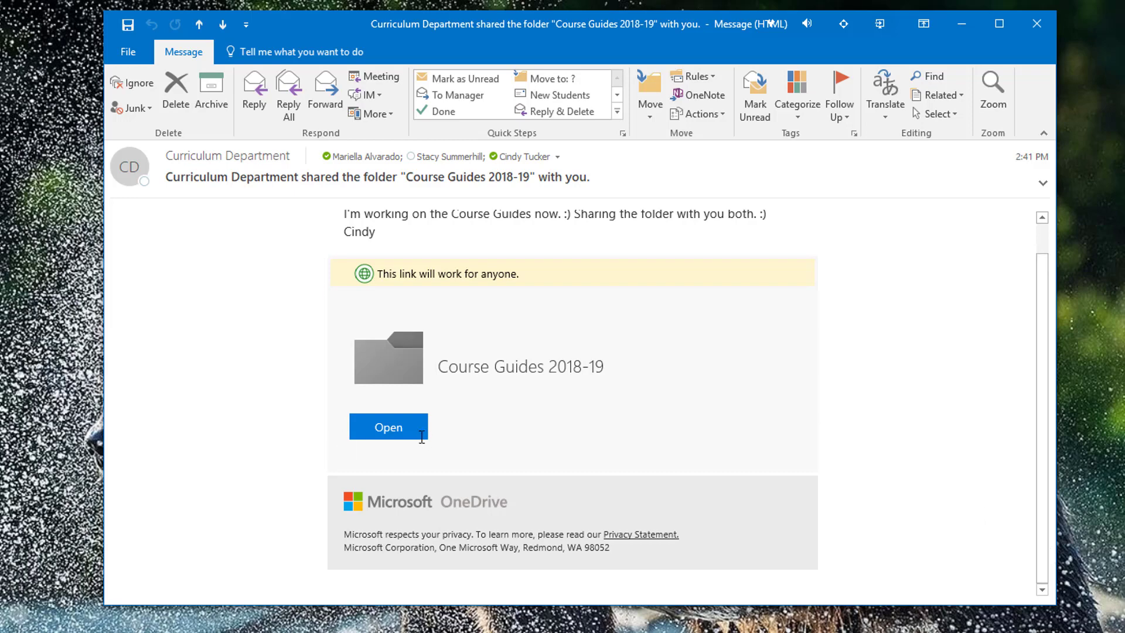
left_click(384, 437)
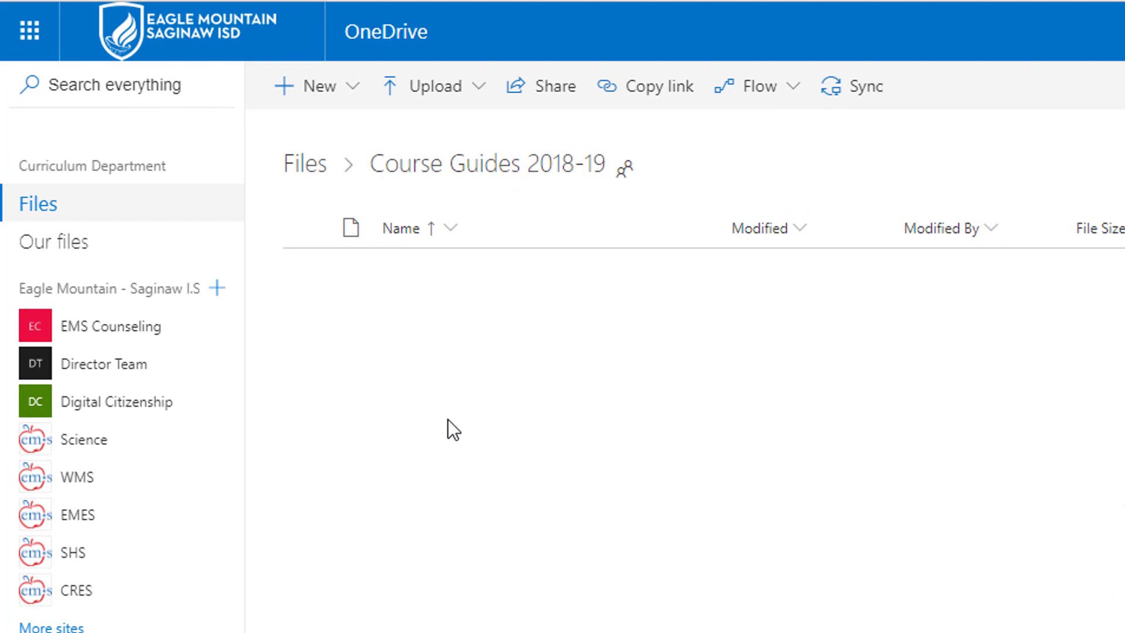
Step: Sync Course Guides 2018-19 via the OneDrive app and open it locally
left_click(870, 93)
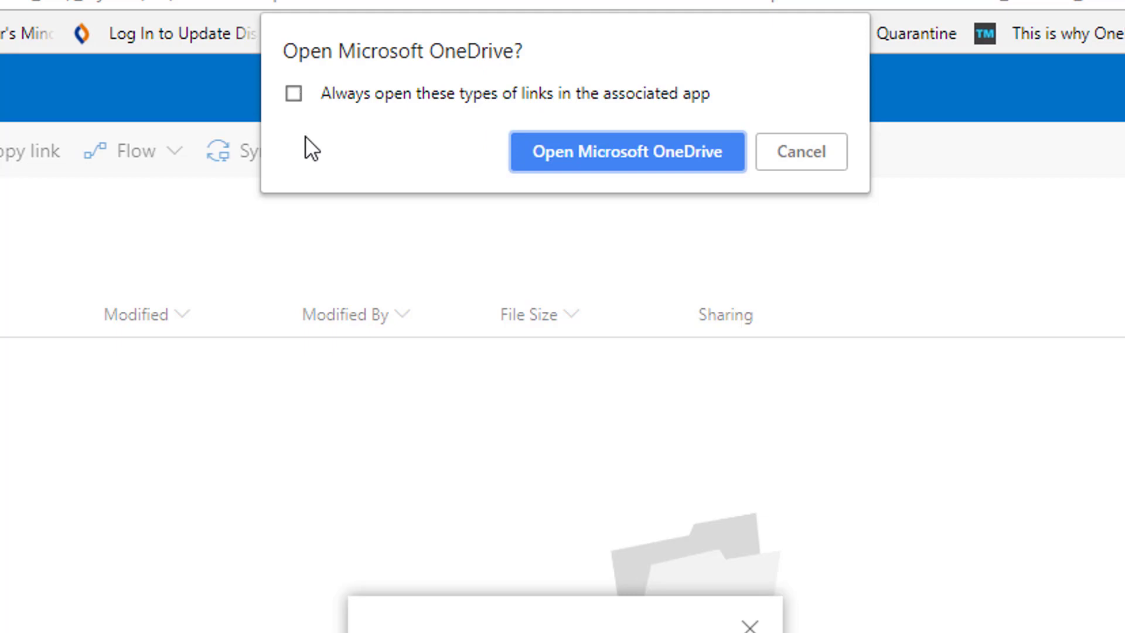
left_click(628, 152)
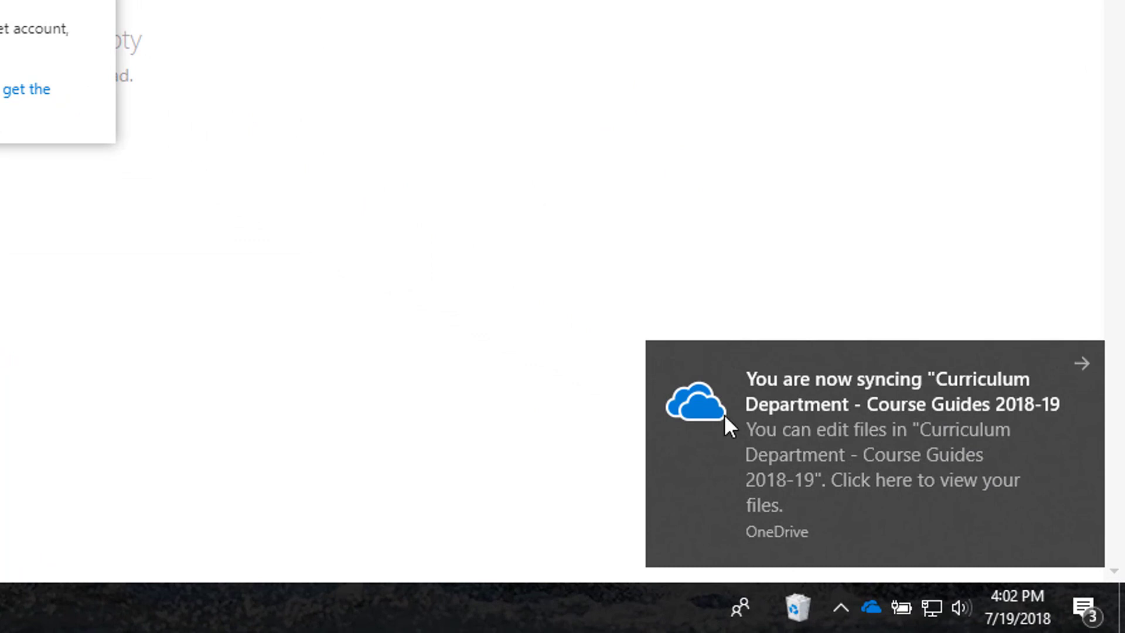
left_click(895, 479)
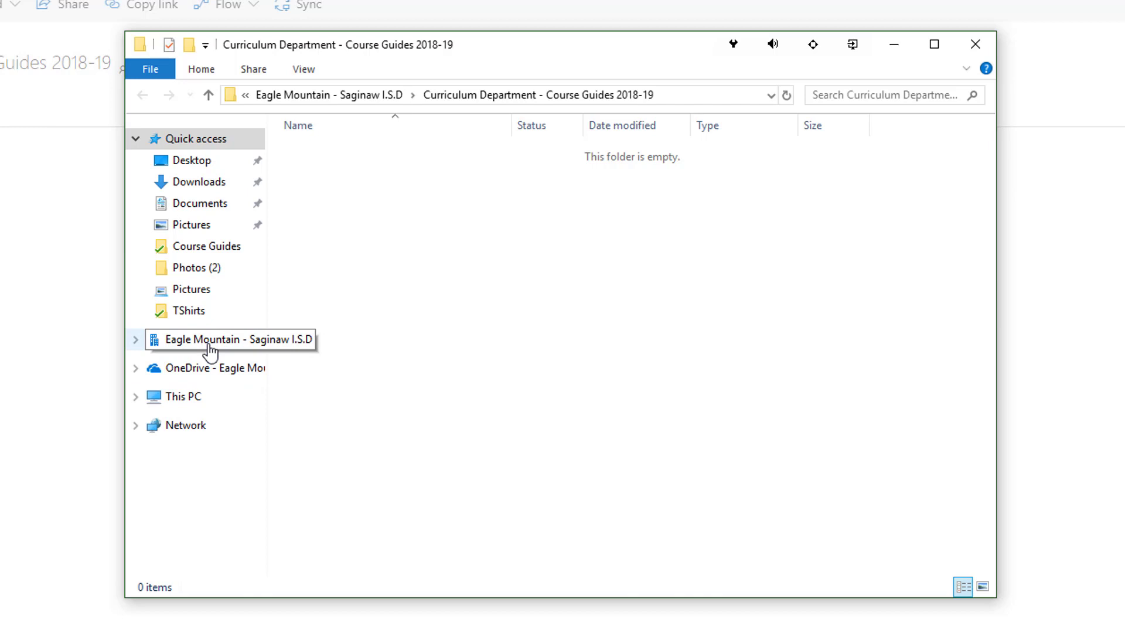
Step: Verify the Curriculum Department folder under Eagle Mountain, then close Explorer and the sync notice
left_click(210, 350)
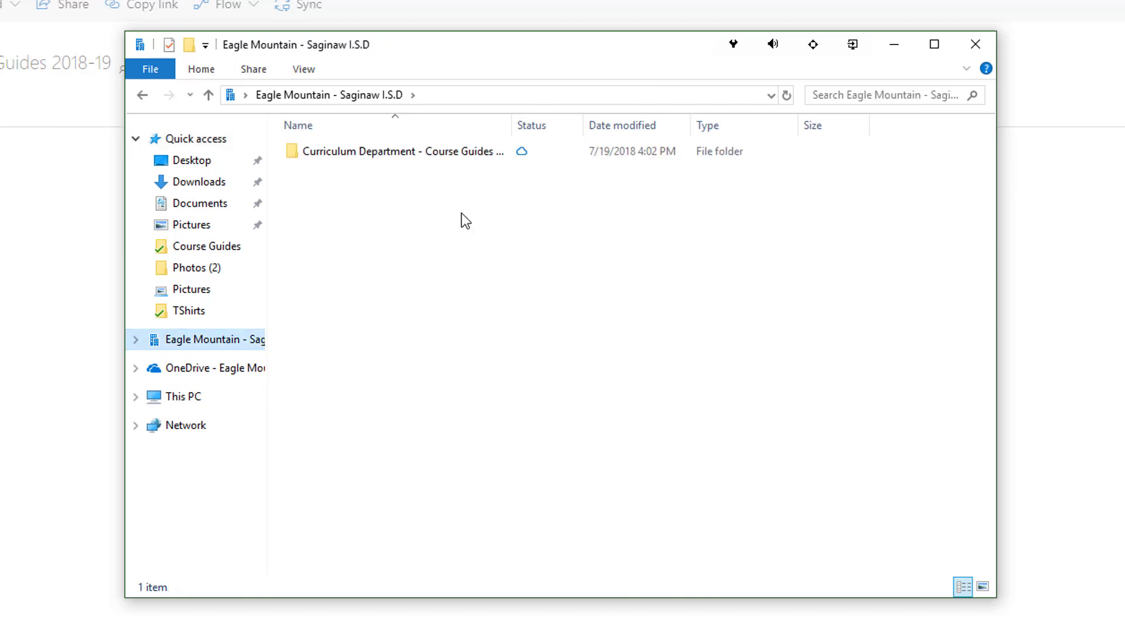
double_click(362, 152)
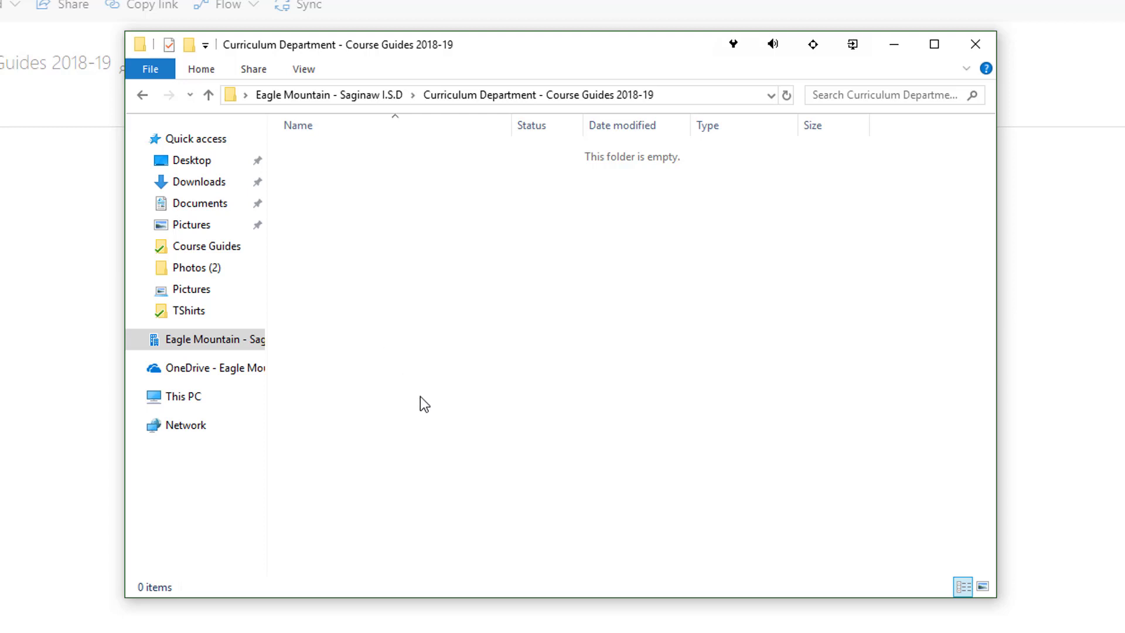
left_click(976, 44)
left_click(632, 318)
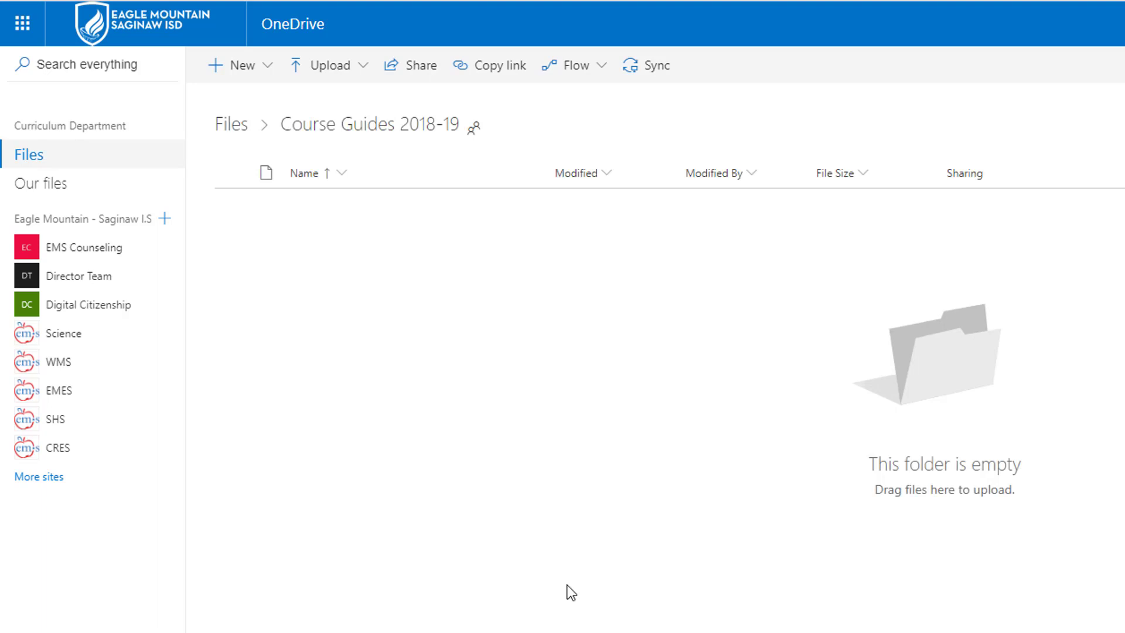
Step: Open the Upper Elementary folder from the Shared with me list
left_click(24, 35)
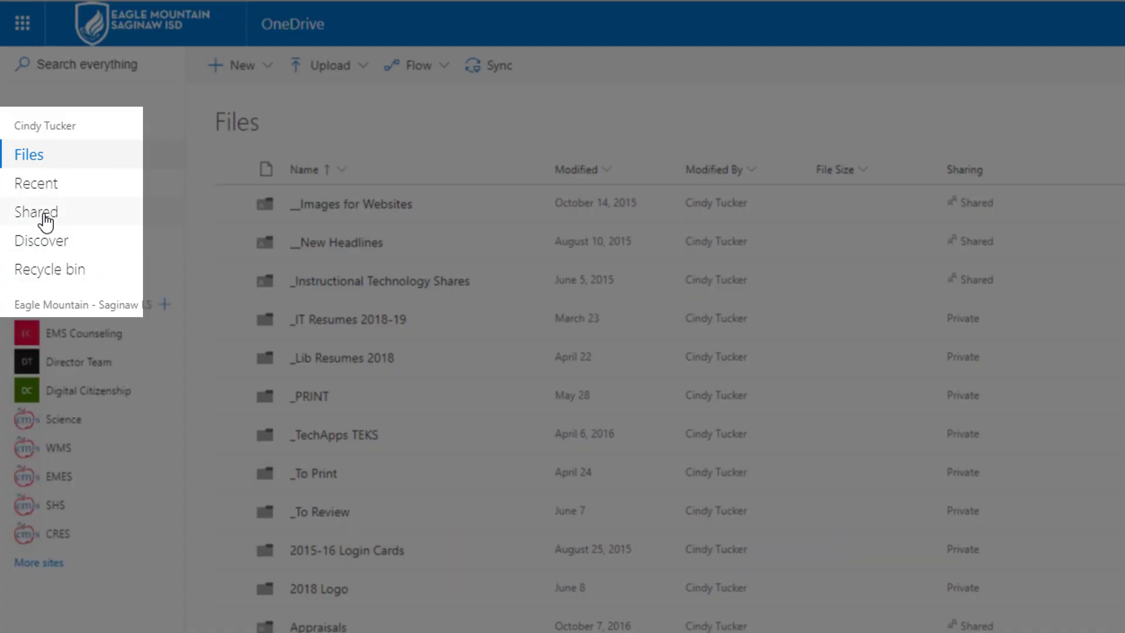
left_click(43, 215)
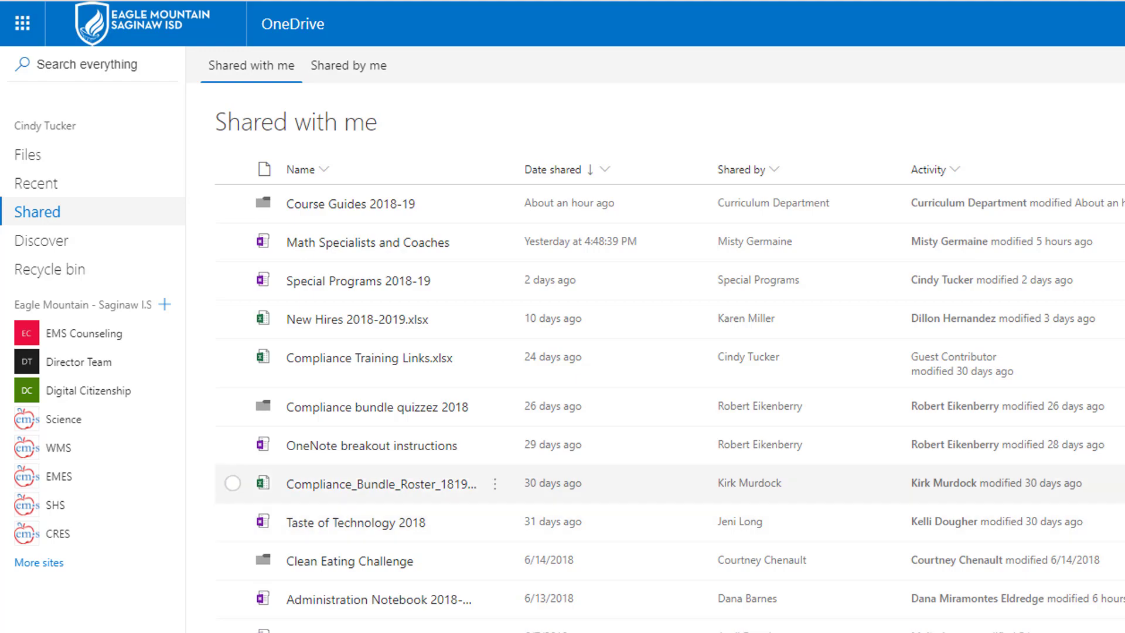
scroll(668, 410, "down", 15)
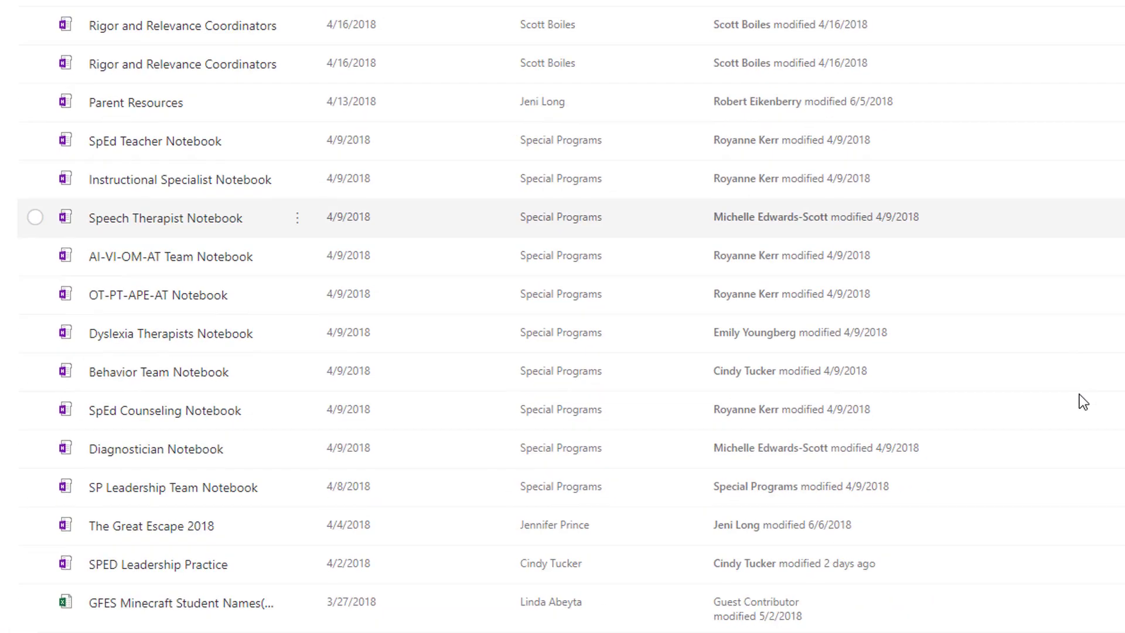
scroll(1083, 402, "down", 10)
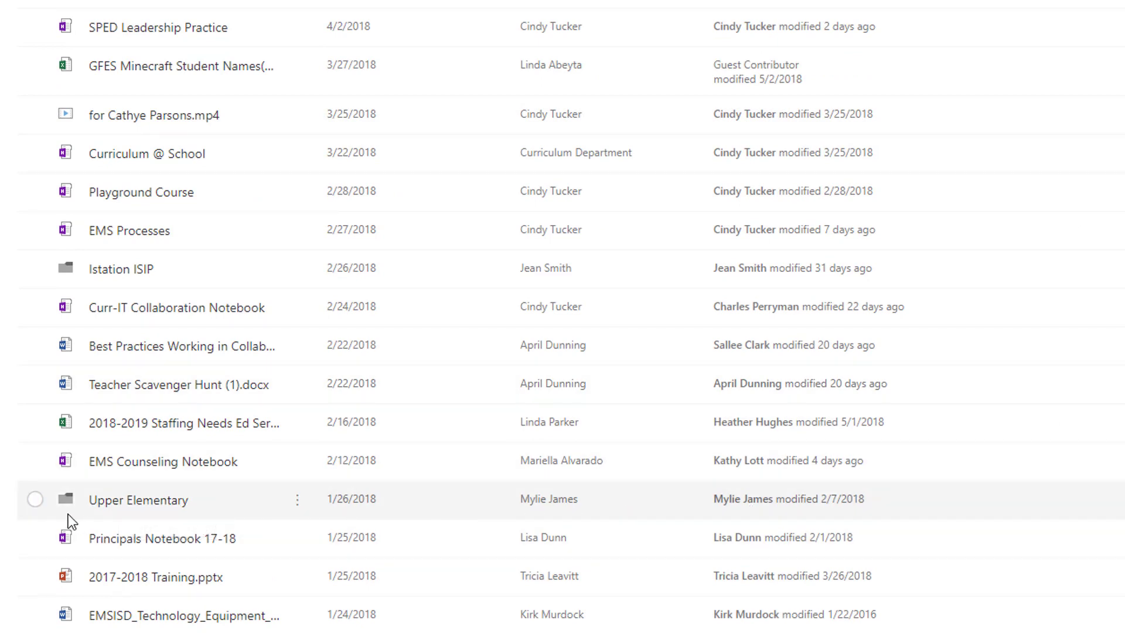
left_click(118, 500)
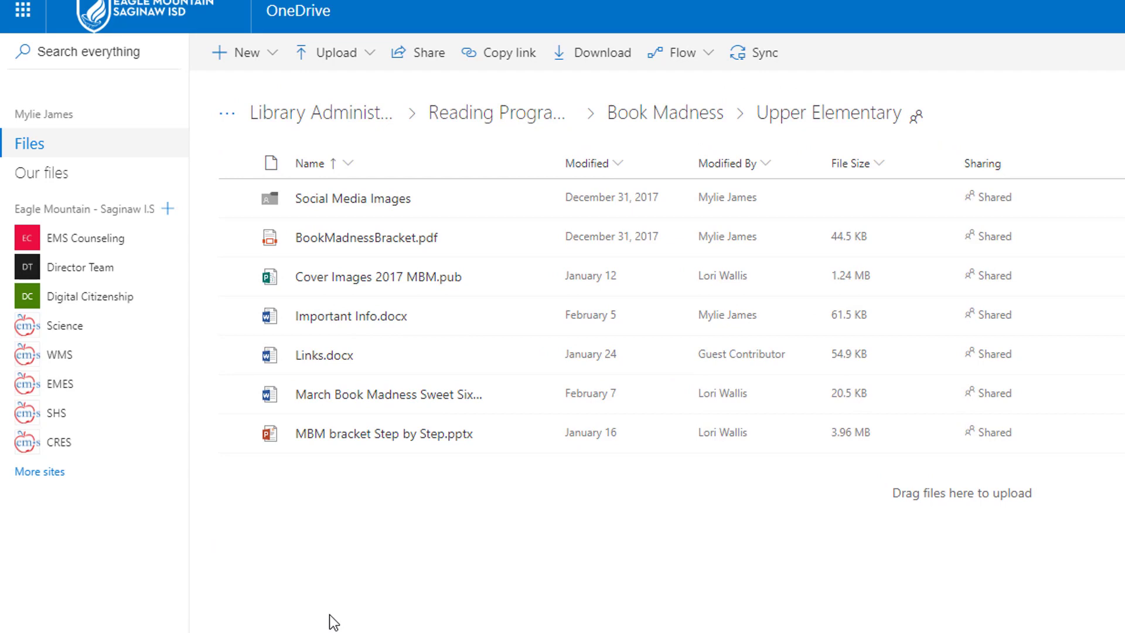
Step: Sync the Upper Elementary folder through the OneDrive app and dismiss the notification
left_click(765, 56)
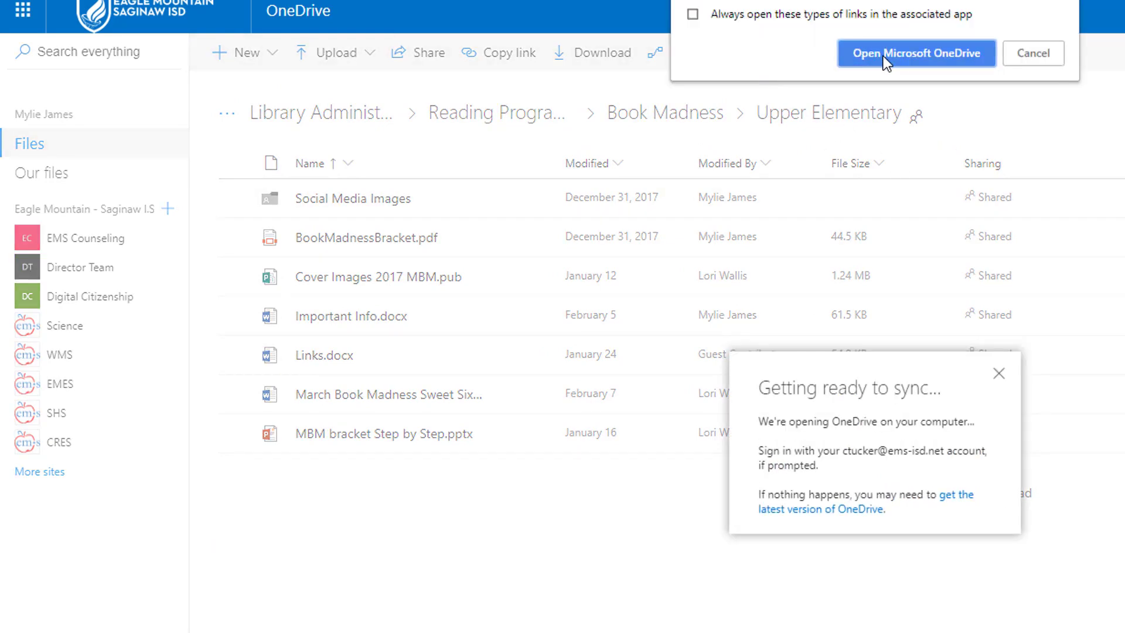
left_click(884, 55)
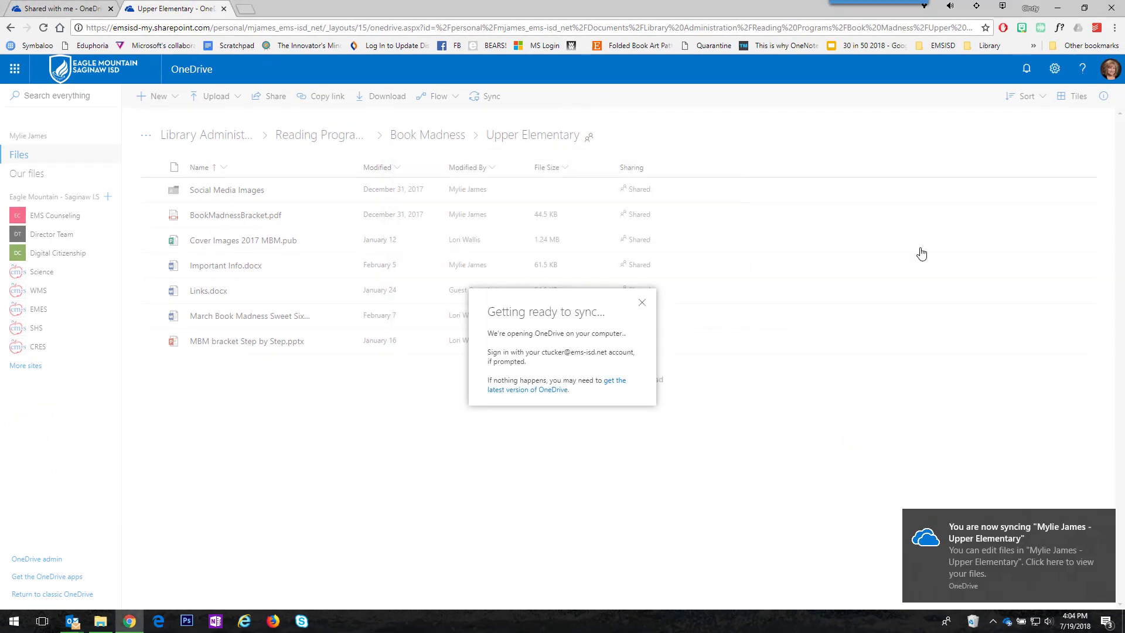
left_click(1106, 524)
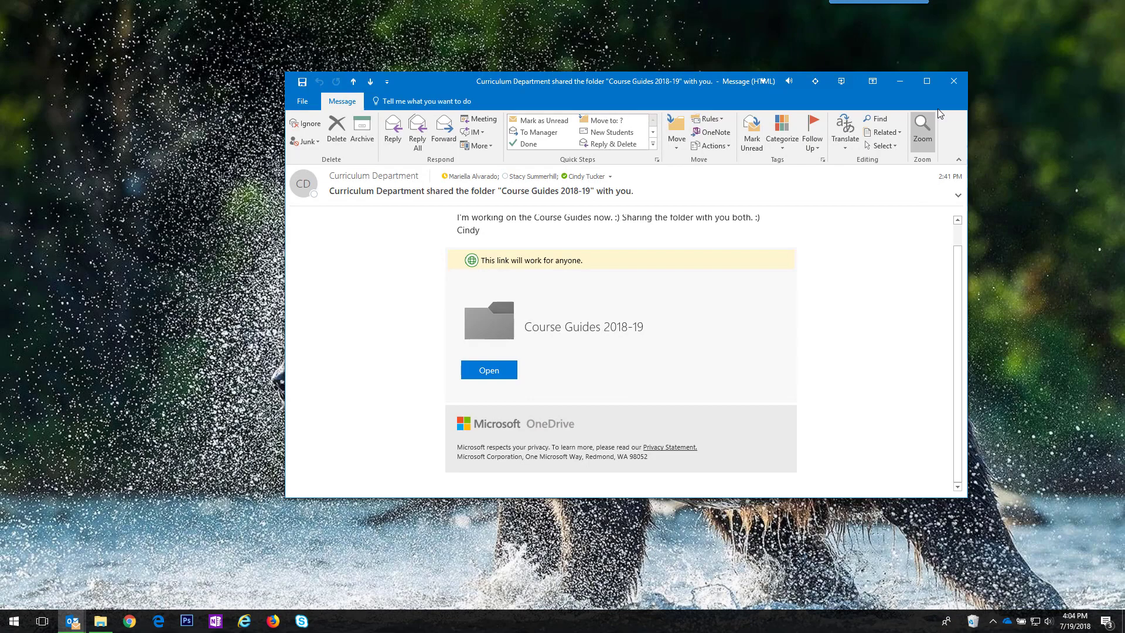
Step: Close Outlook and open Upper Elementary under Eagle Mountain in a fresh File Explorer window
left_click(948, 85)
left_click(854, 108)
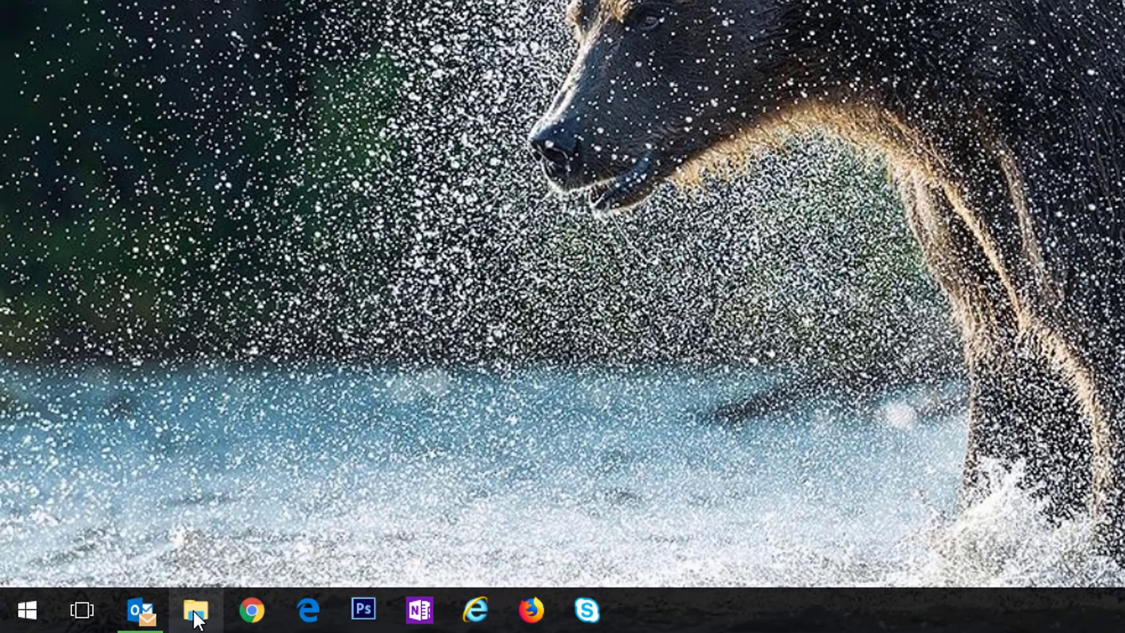
left_click(195, 622)
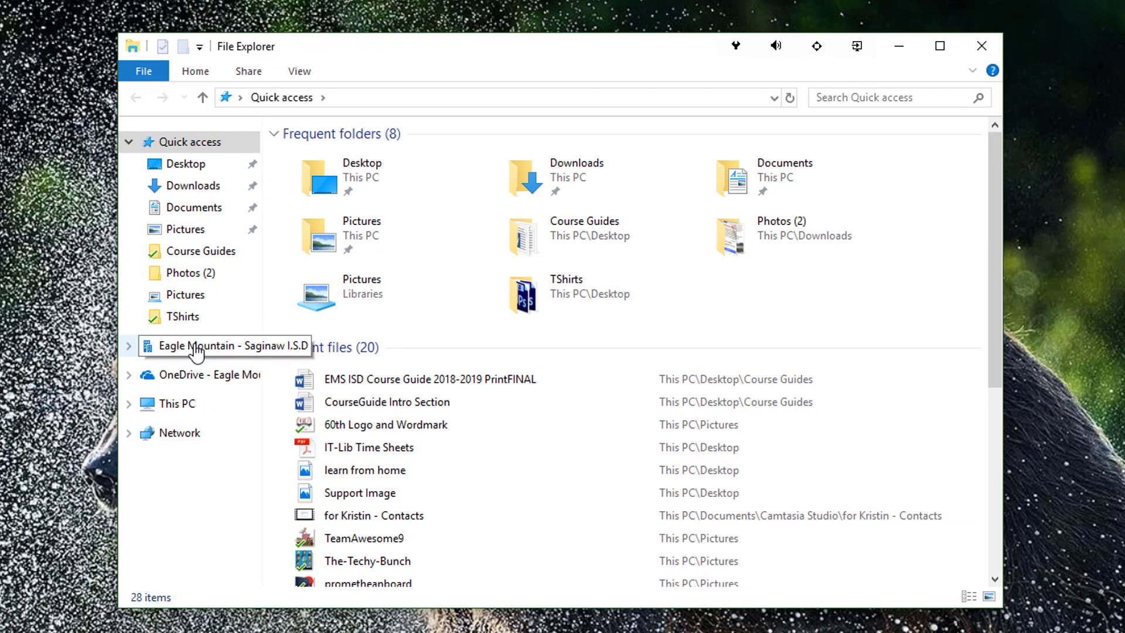
left_click(196, 350)
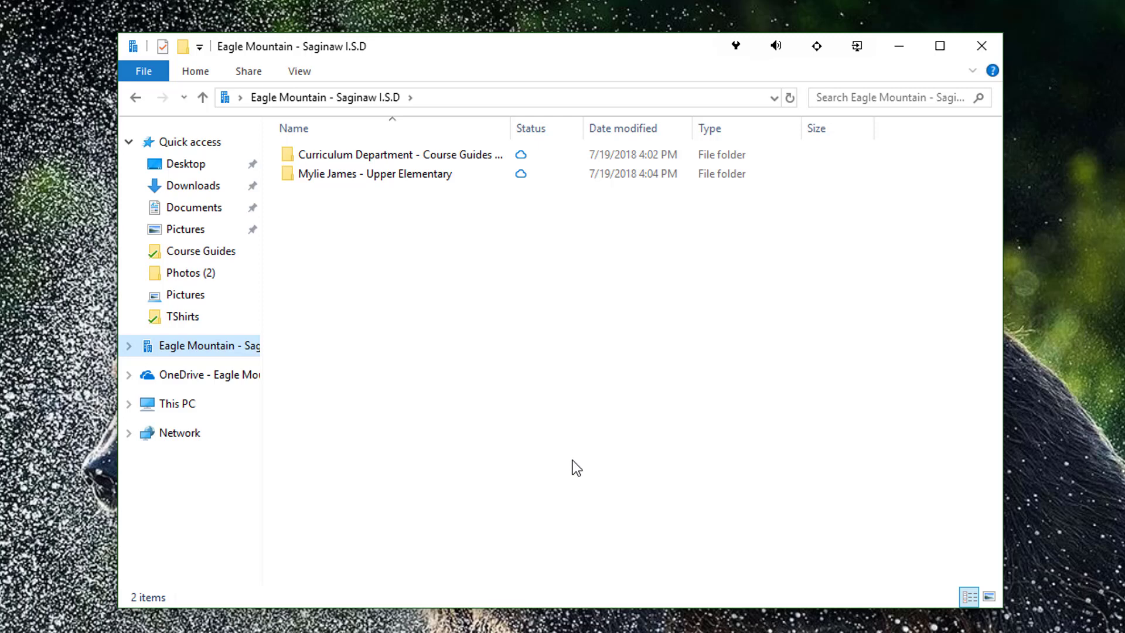
double_click(346, 175)
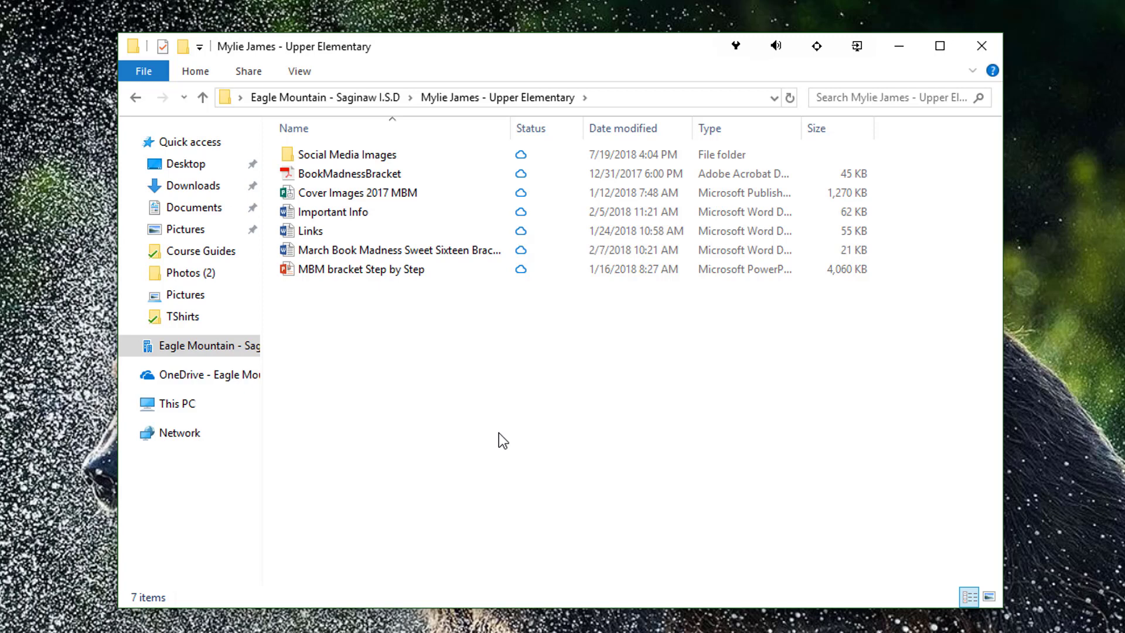
Step: Download BookMadnessBracket by opening it in Acrobat, close without saving, and return to Eagle Mountain
double_click(350, 178)
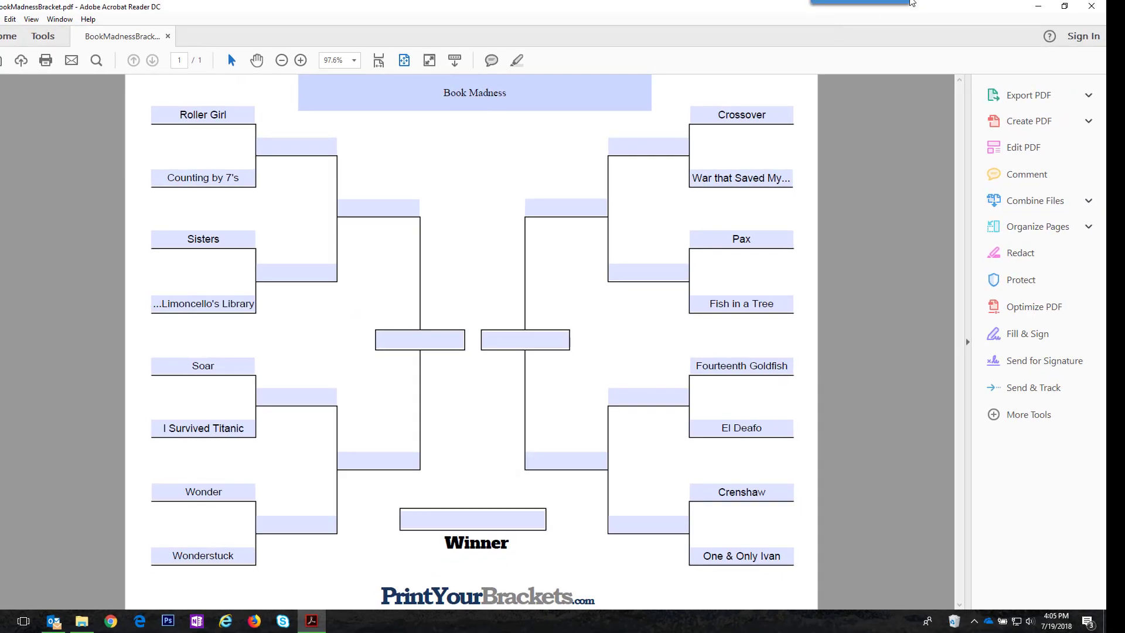
left_click(1040, 5)
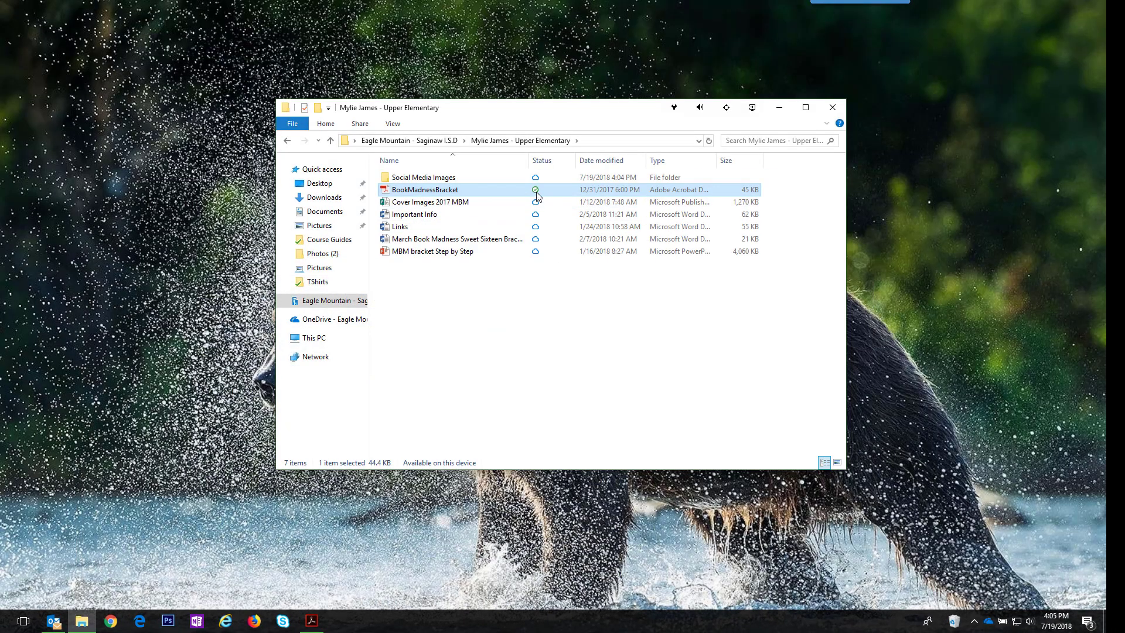
left_click(313, 621)
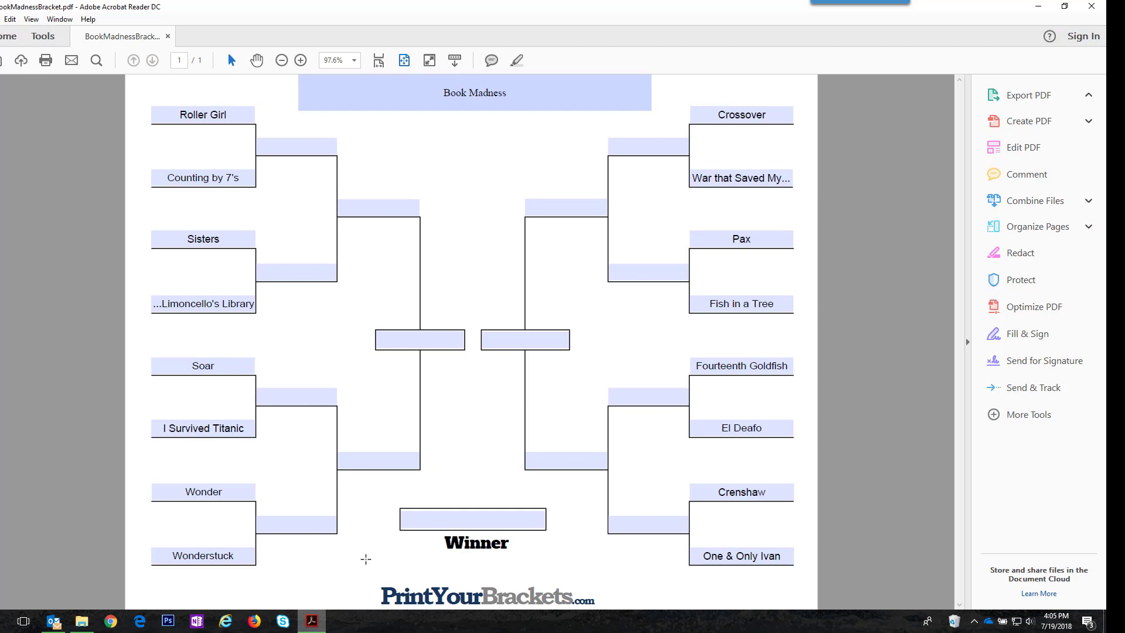
left_click(1091, 8)
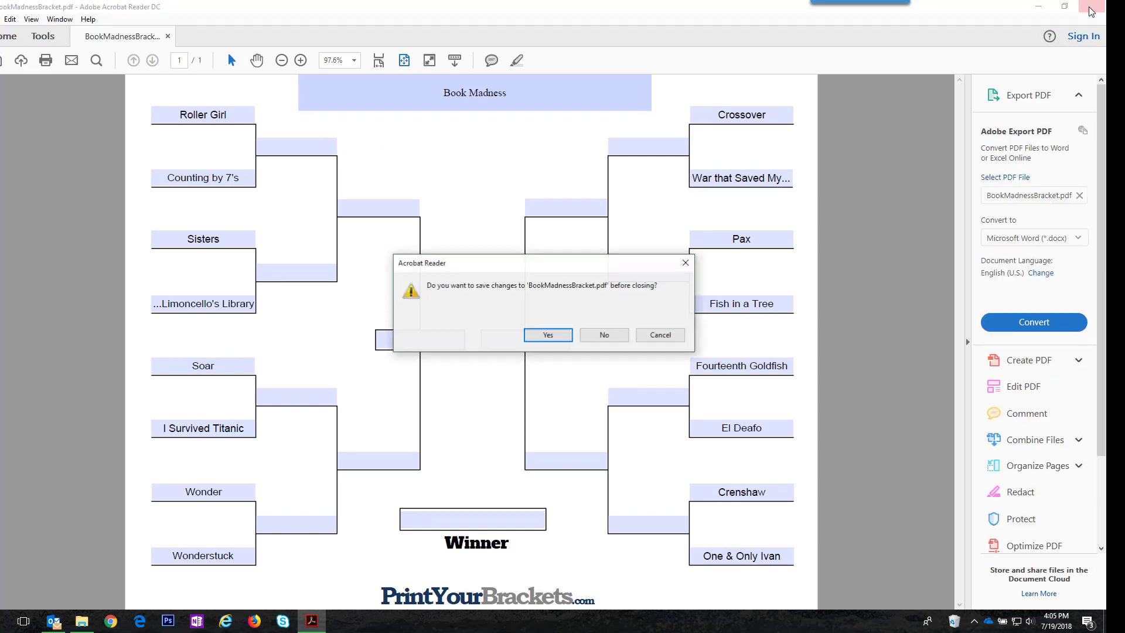
left_click(603, 335)
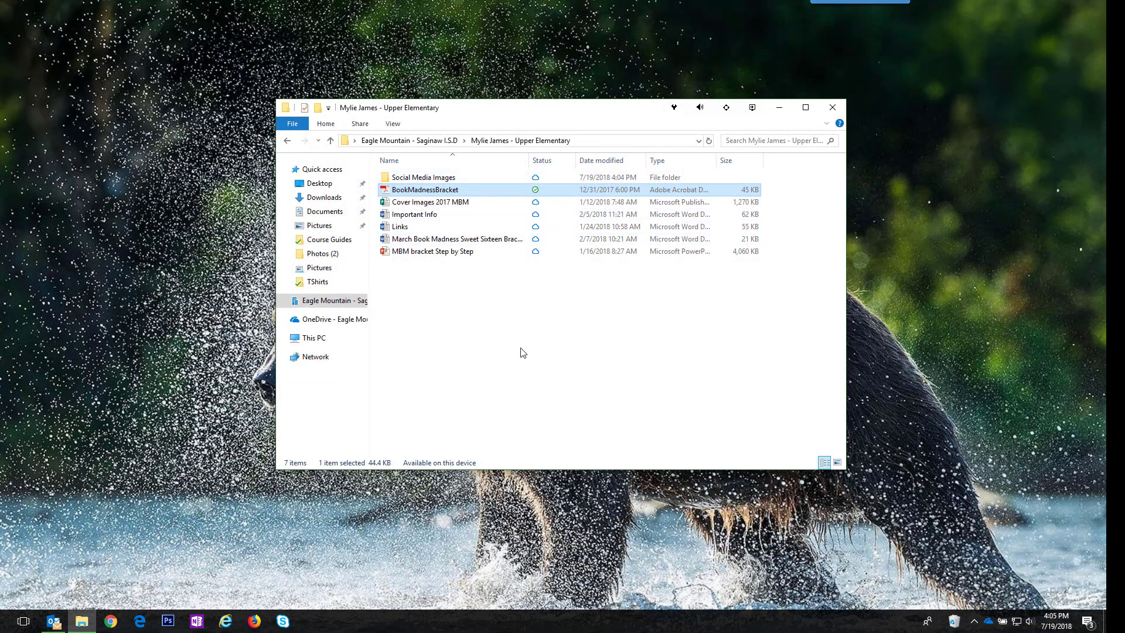
left_click(317, 302)
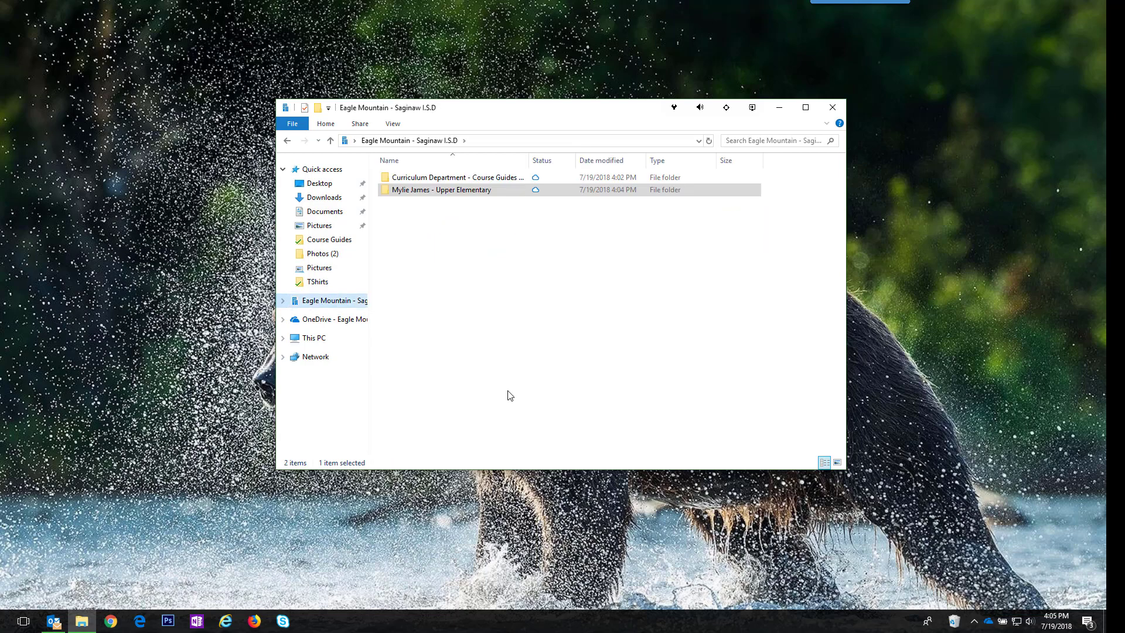